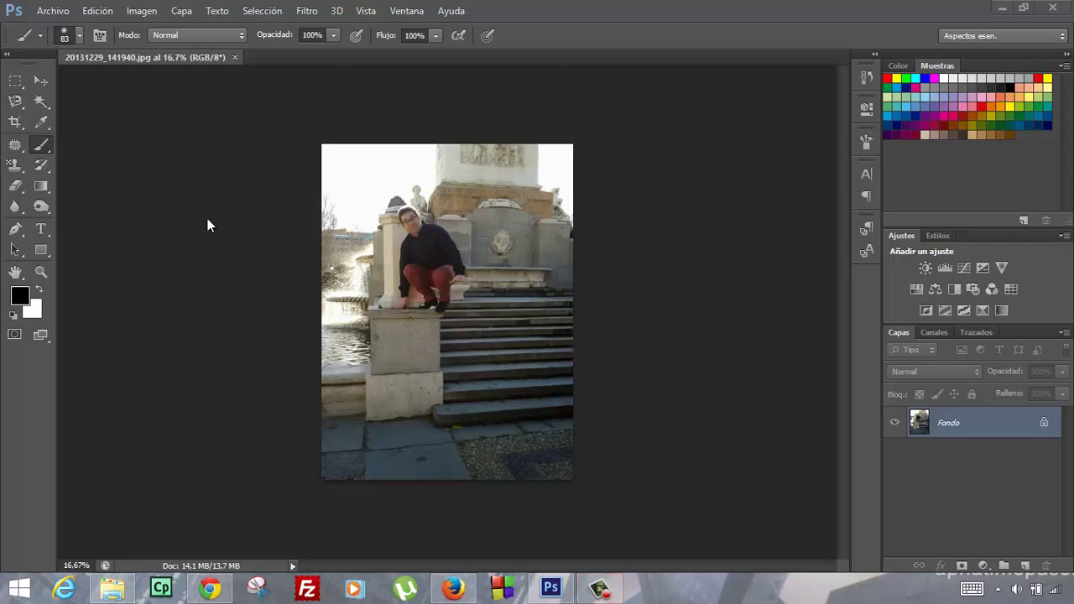
- Zoom to 50% on the man and draw an elliptical selection around his head
click(40, 273)
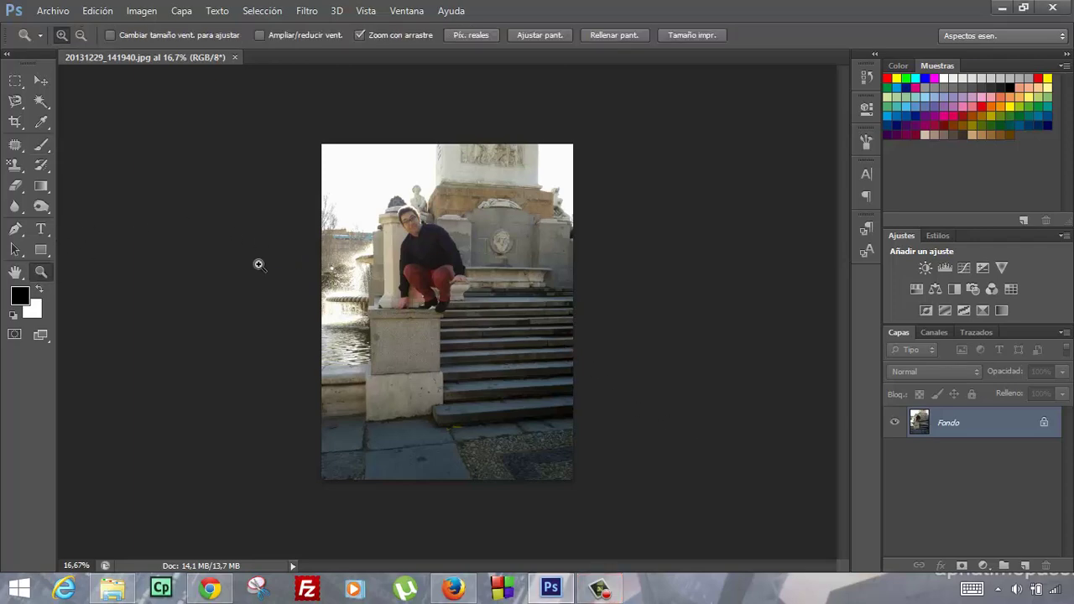
click(411, 217)
click(411, 217)
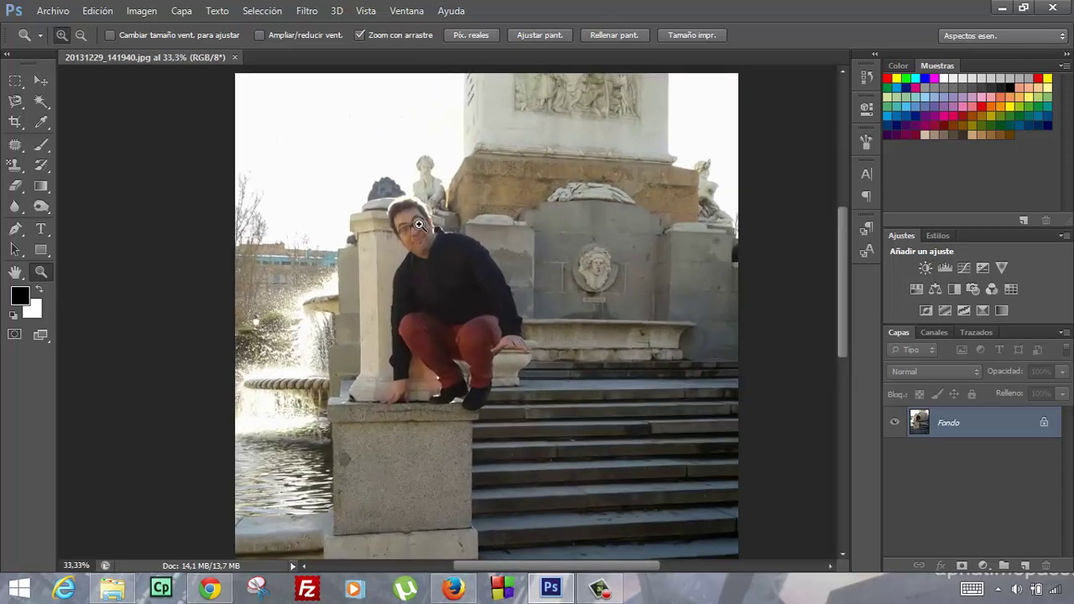
click(15, 81)
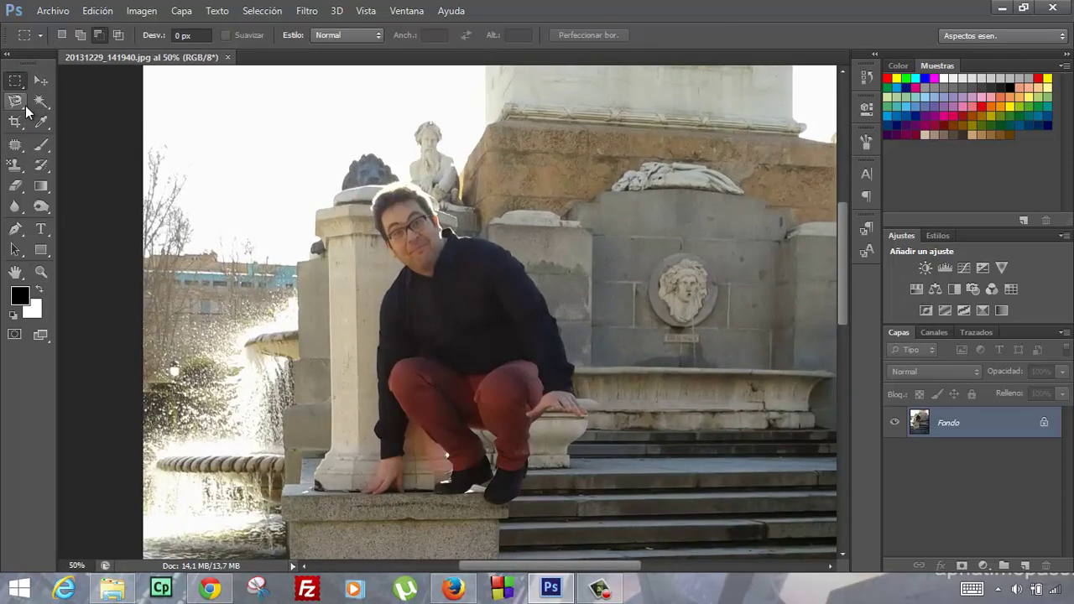
right_click(16, 84)
click(67, 95)
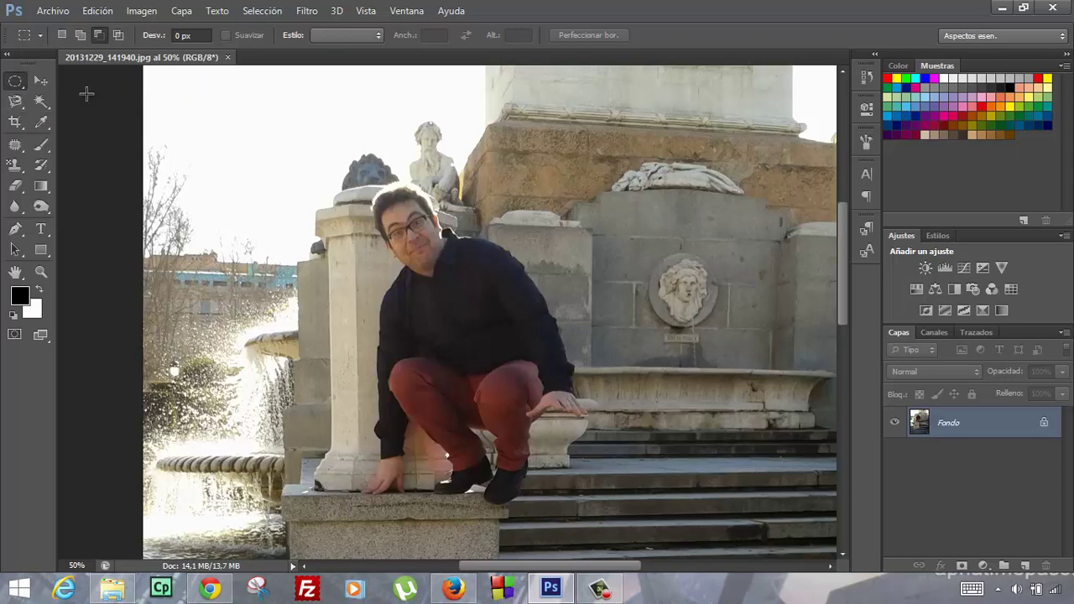
drag(375, 180, 443, 270)
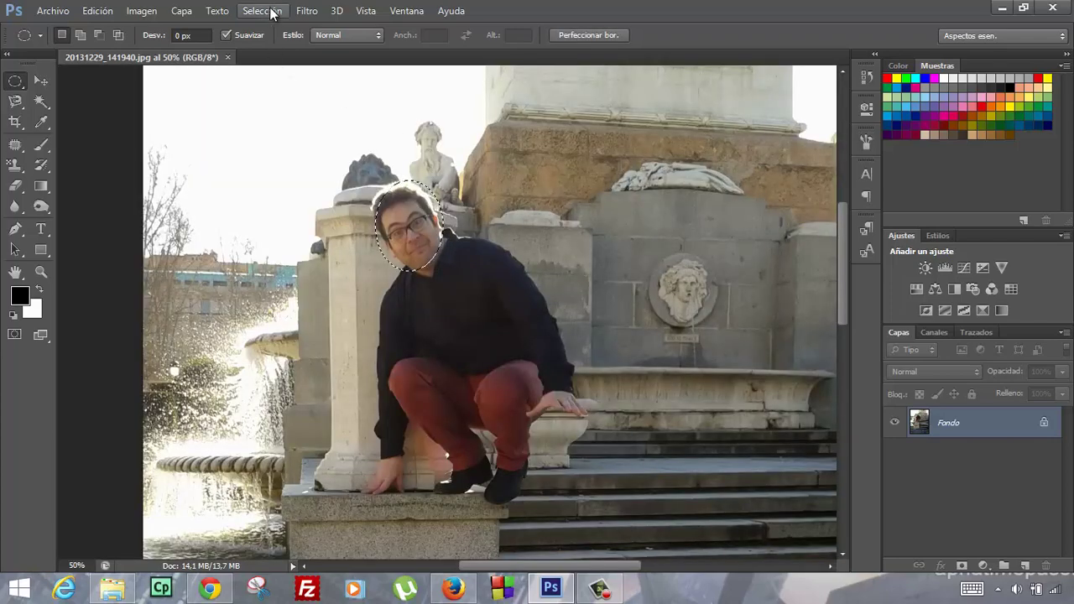
- Rotate the head selection -22.44° with Transformar selección to match his tilted face
click(270, 12)
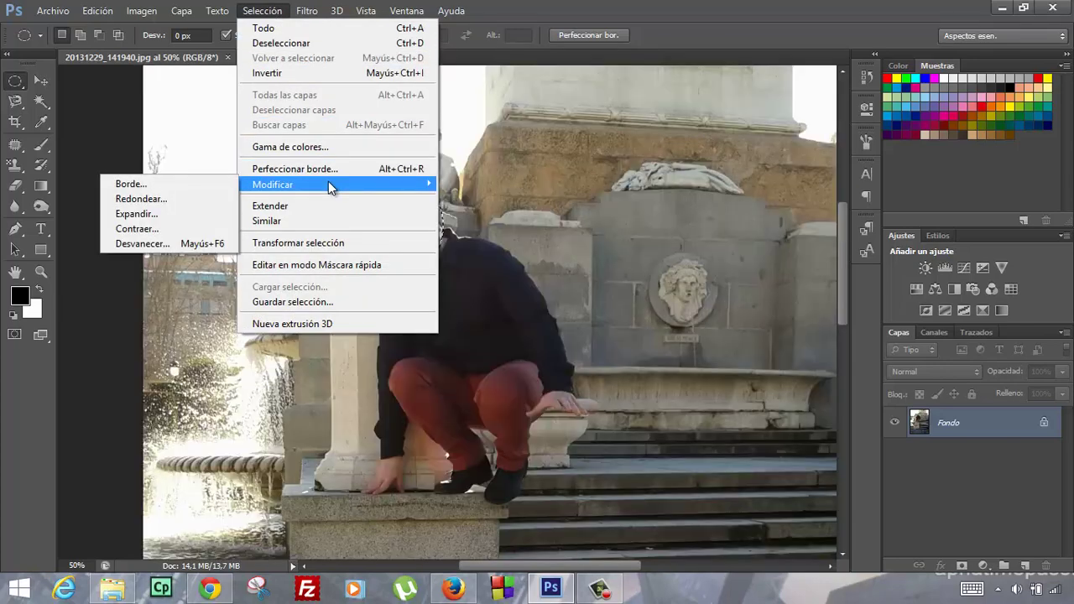
click(334, 243)
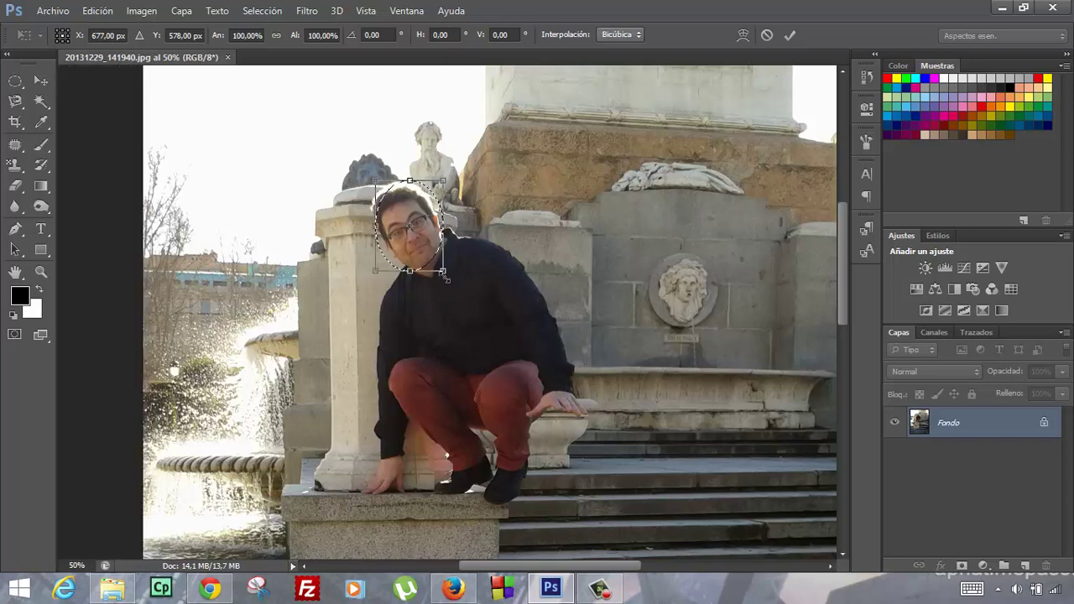
mouse_move(450, 272)
mouse_down()
mouse_move(457, 247)
mouse_move(461, 261)
mouse_move(468, 249)
mouse_up()
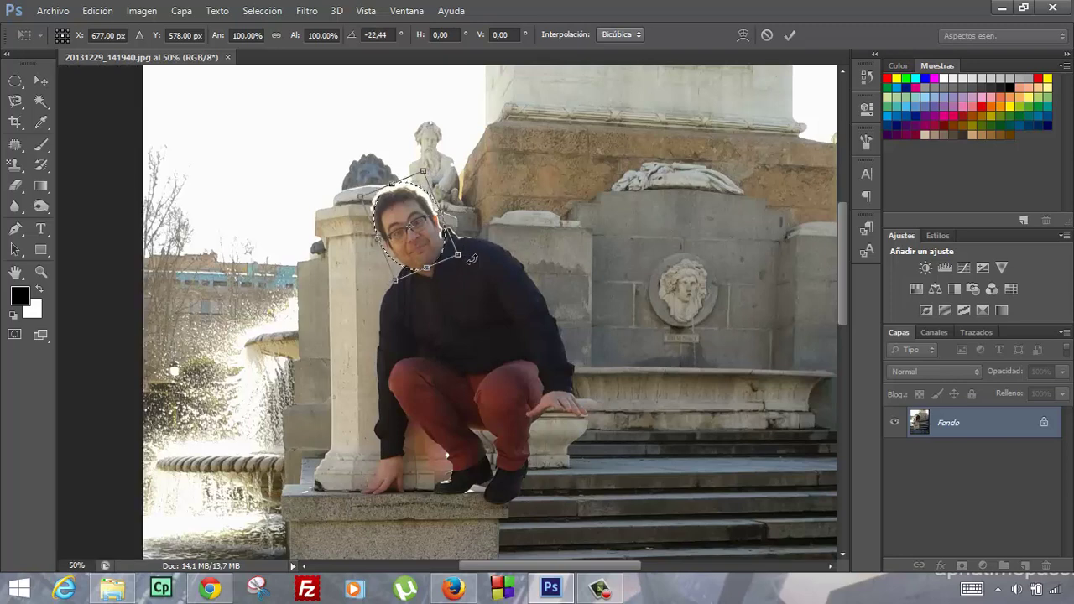
key(Return)
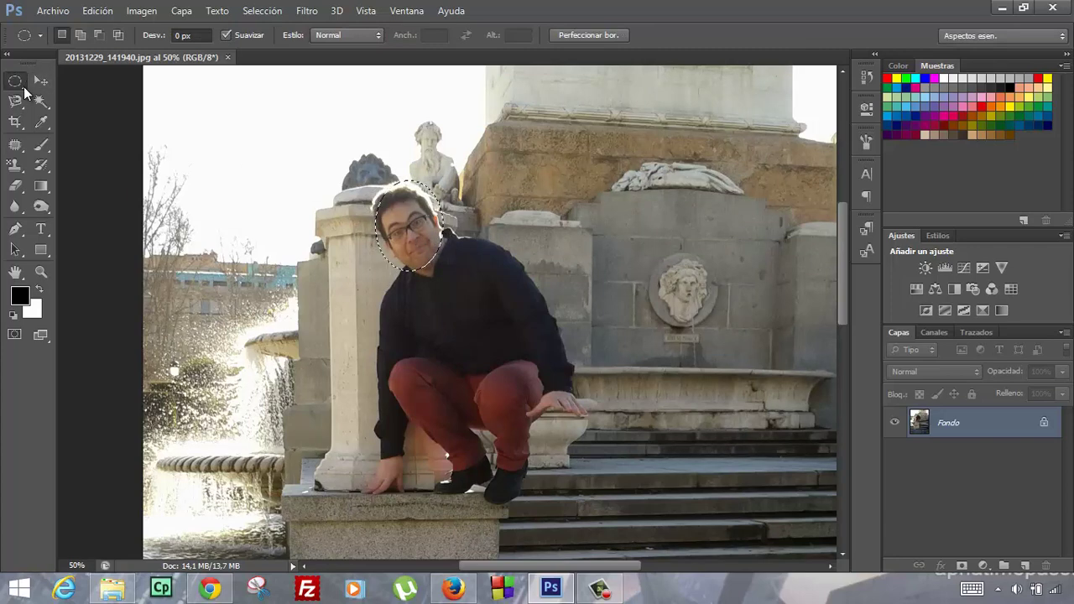
- Replace the old head selection with a newly drawn elliptical selection
right_click(24, 87)
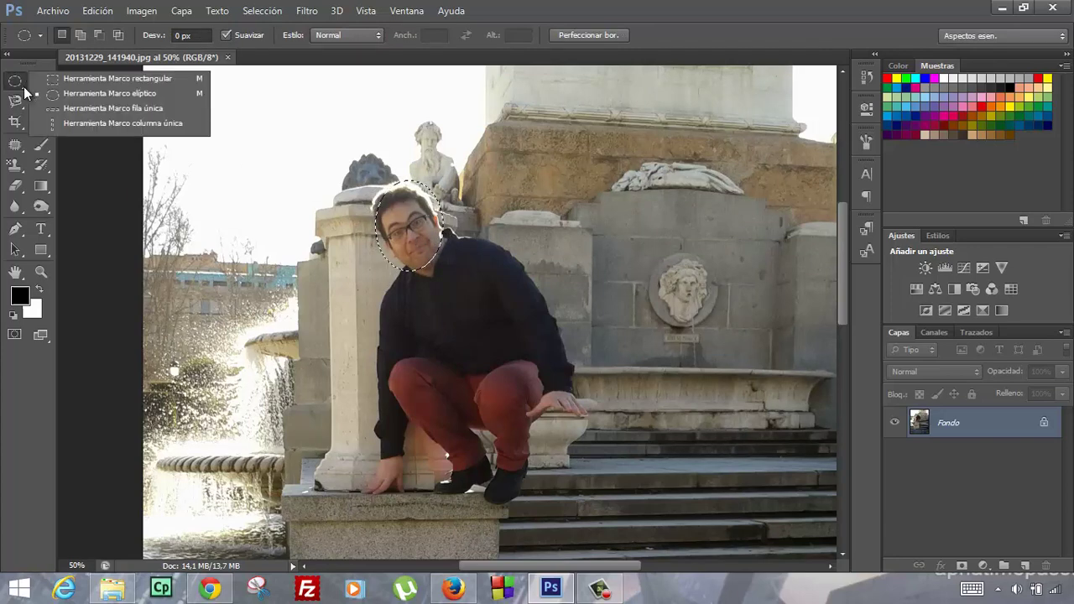
click(90, 95)
click(357, 165)
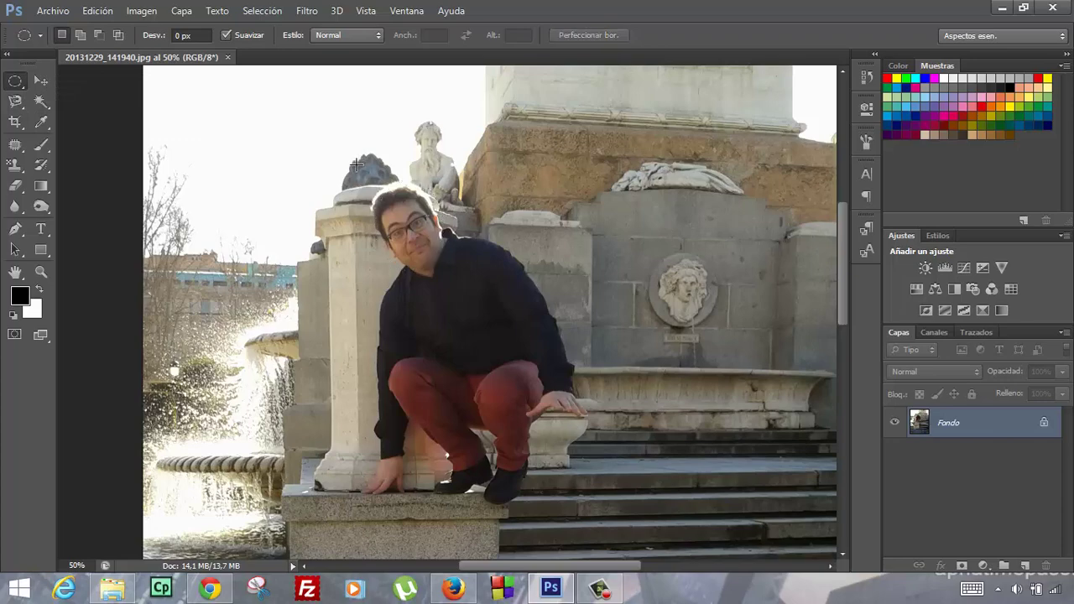
drag(372, 191, 446, 267)
- Transform the new selection to -21.73° rotation and 83% width
click(262, 11)
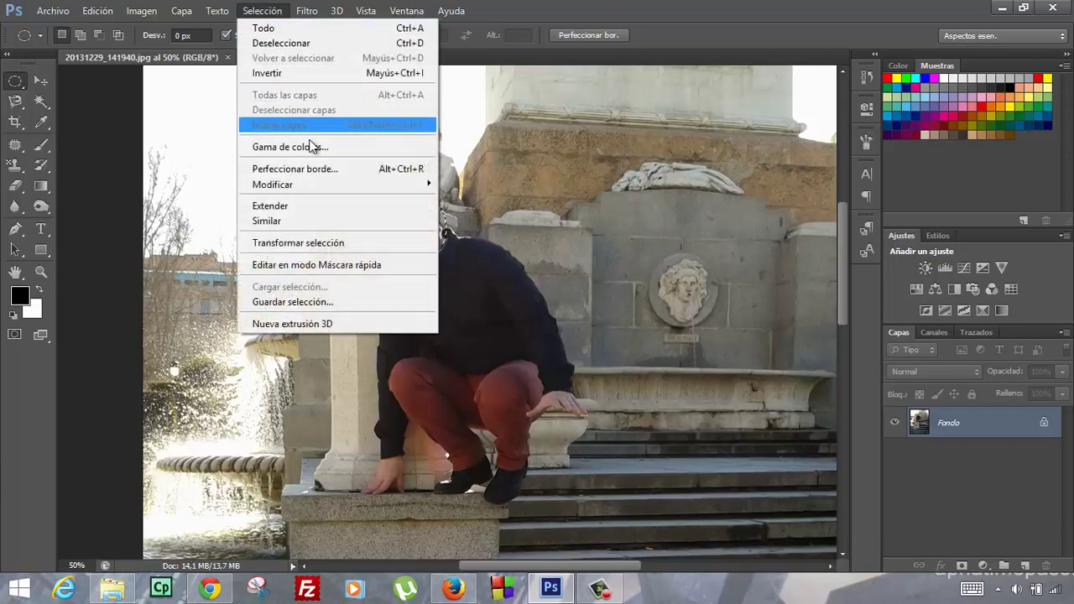
mouse_move(273, 184)
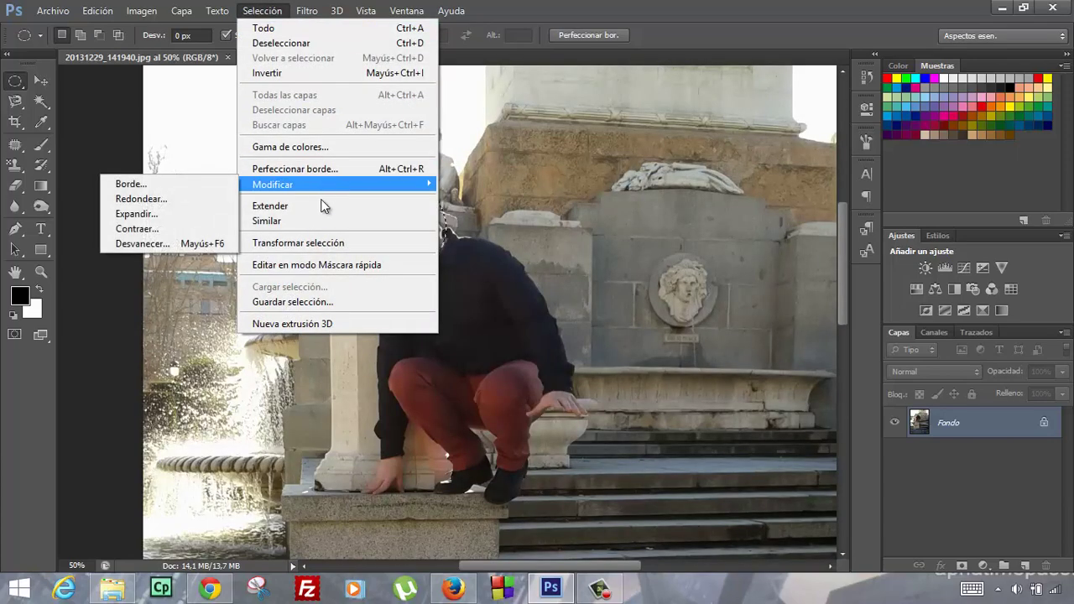
click(359, 243)
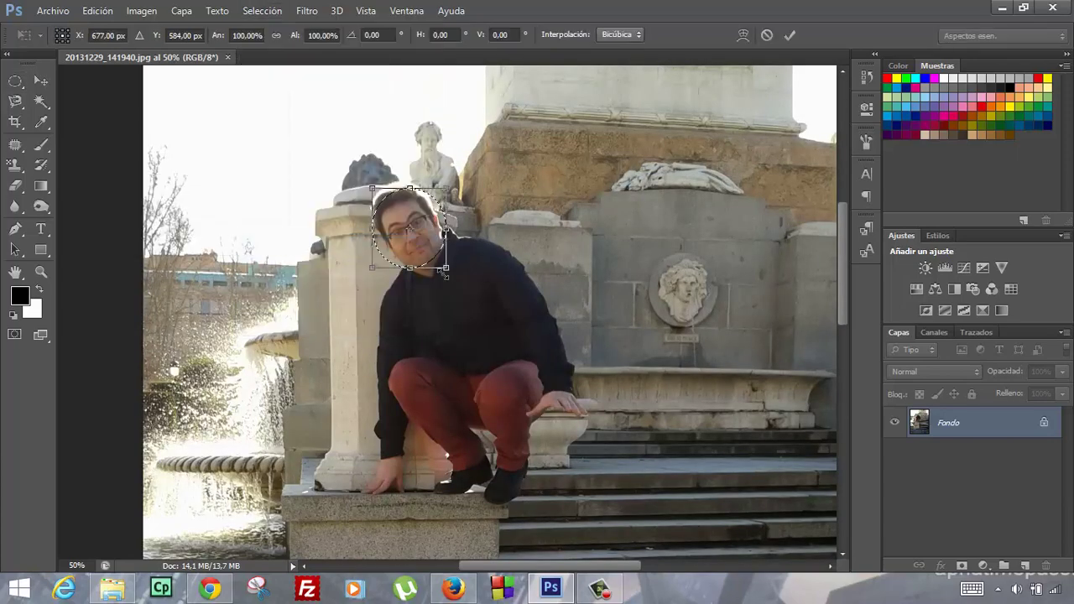
drag(459, 270, 471, 252)
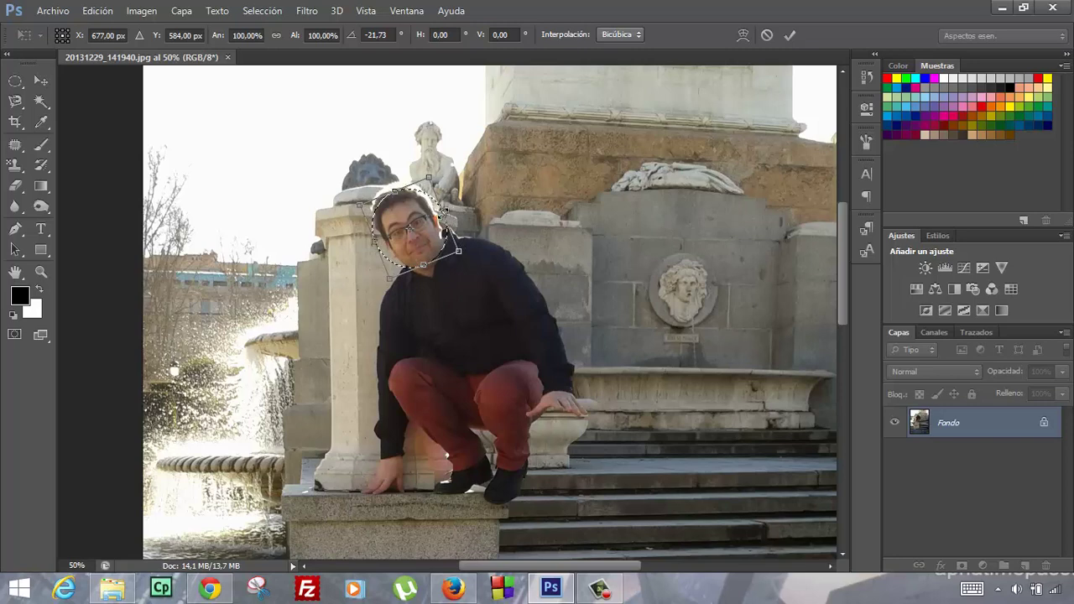
drag(443, 214, 436, 235)
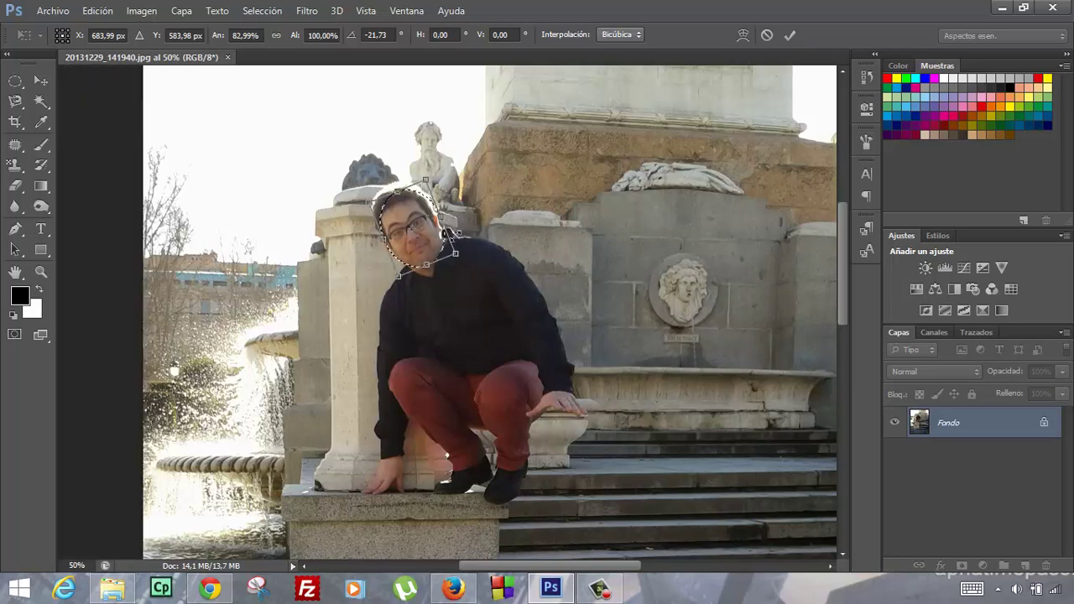
key(Return)
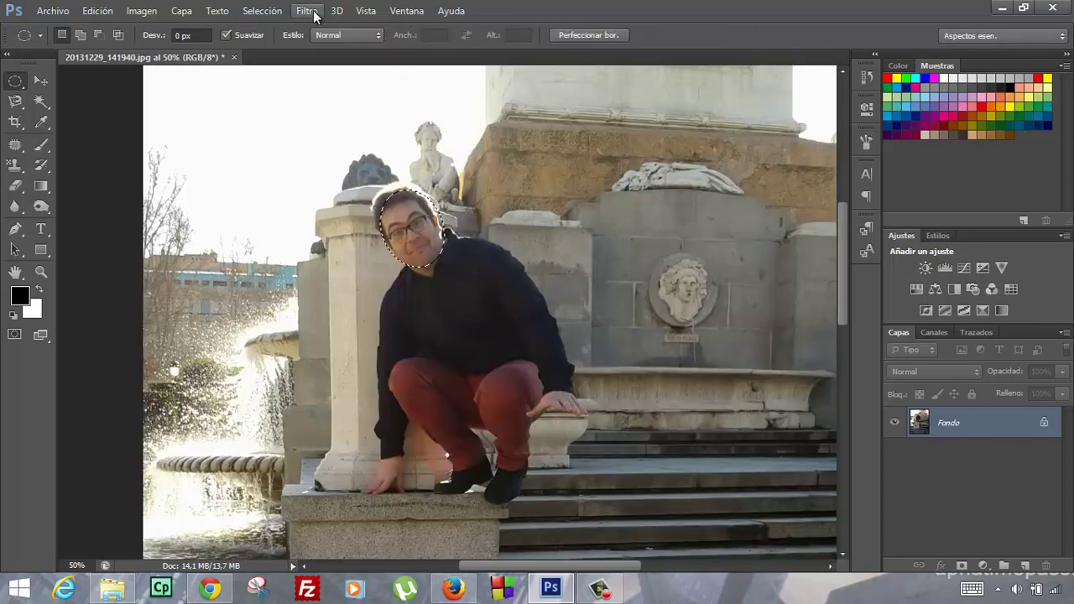
- In the Filter Gallery, preview Textura filters on the face, ending on Azulejo de mosaico
click(309, 10)
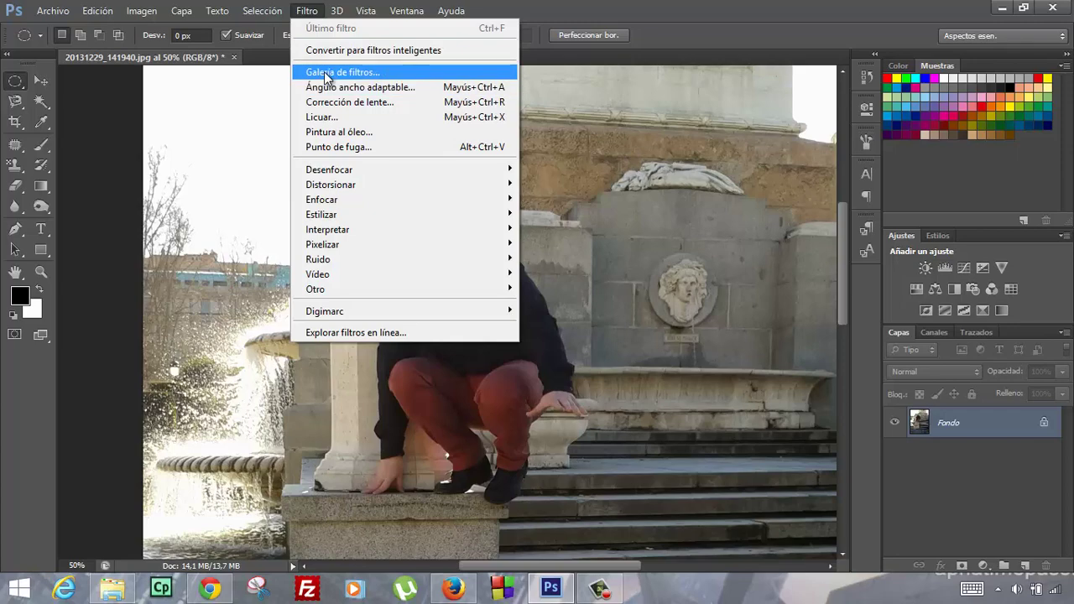
click(326, 73)
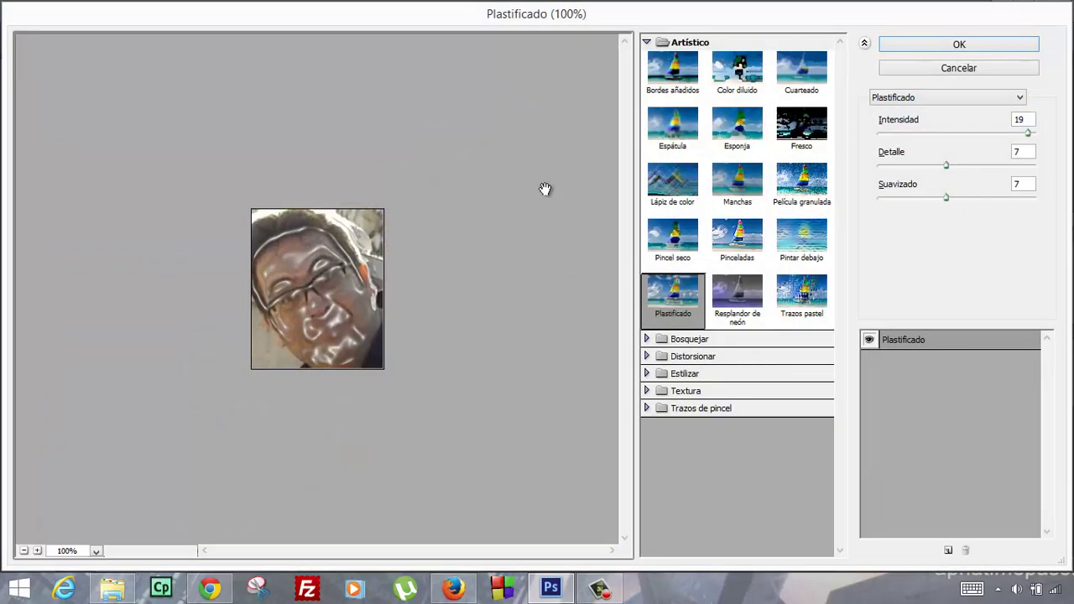
click(736, 281)
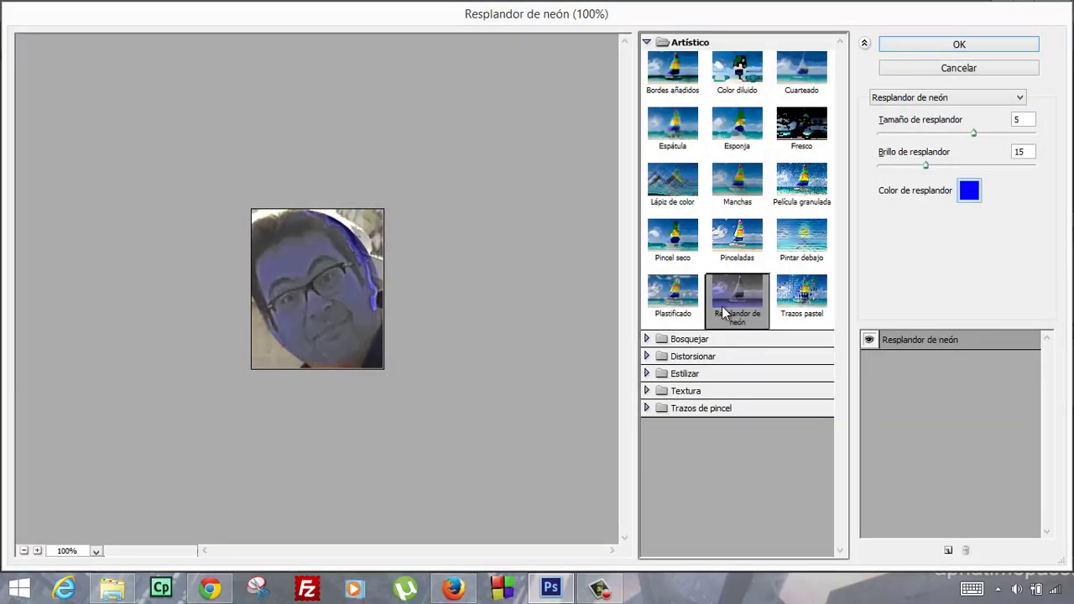
click(646, 392)
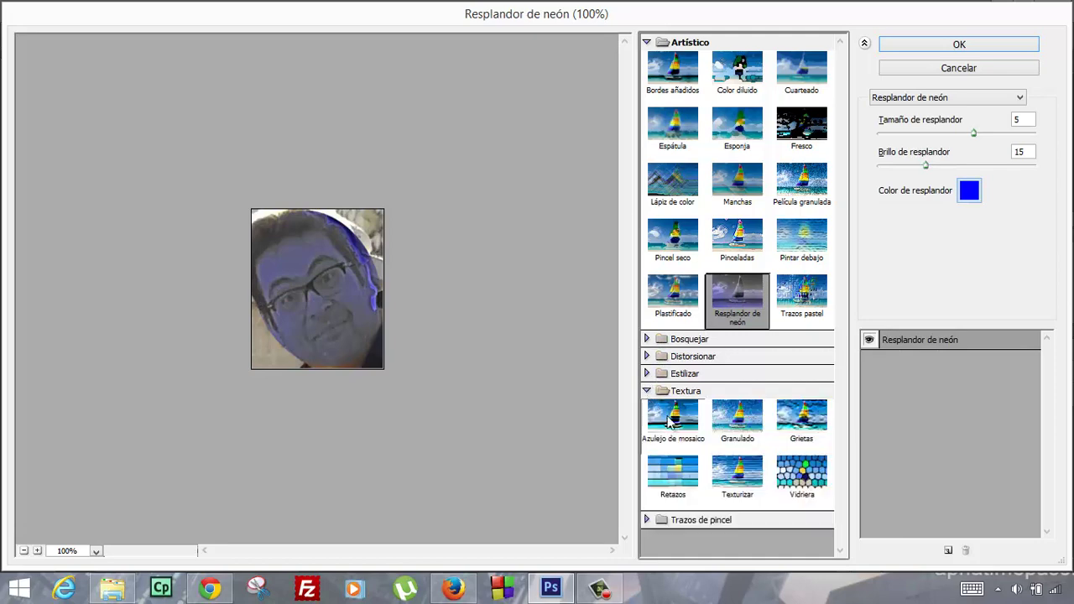
click(686, 476)
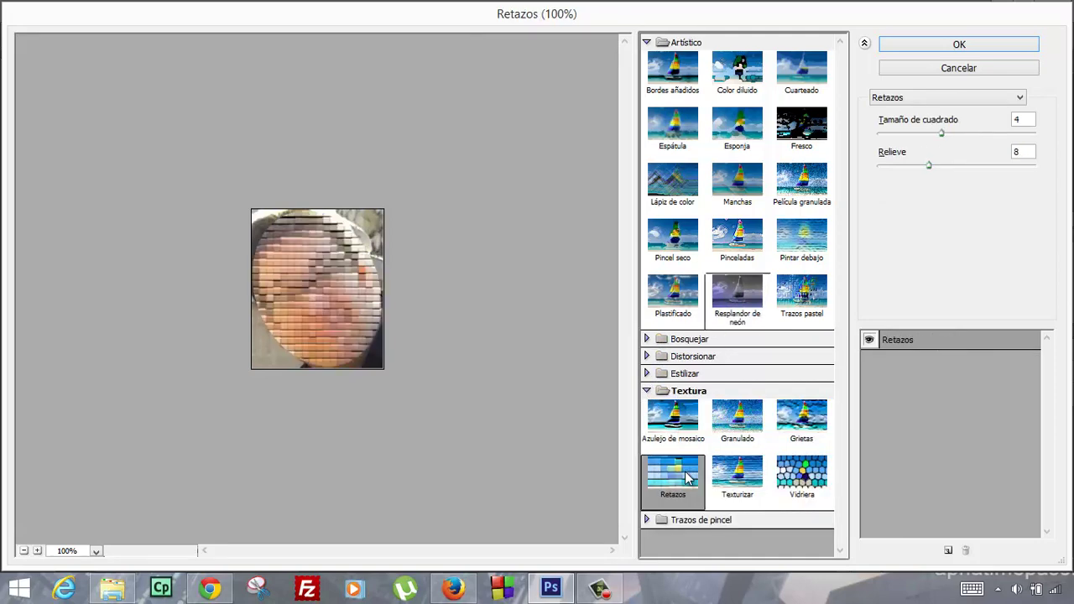
click(731, 483)
click(791, 479)
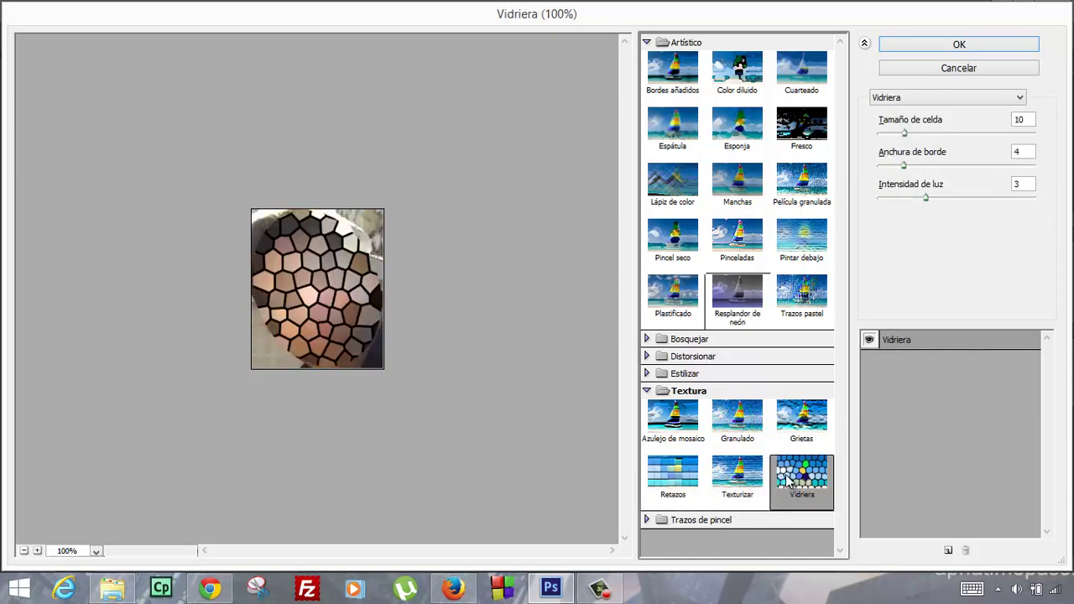
click(793, 419)
click(722, 416)
click(684, 419)
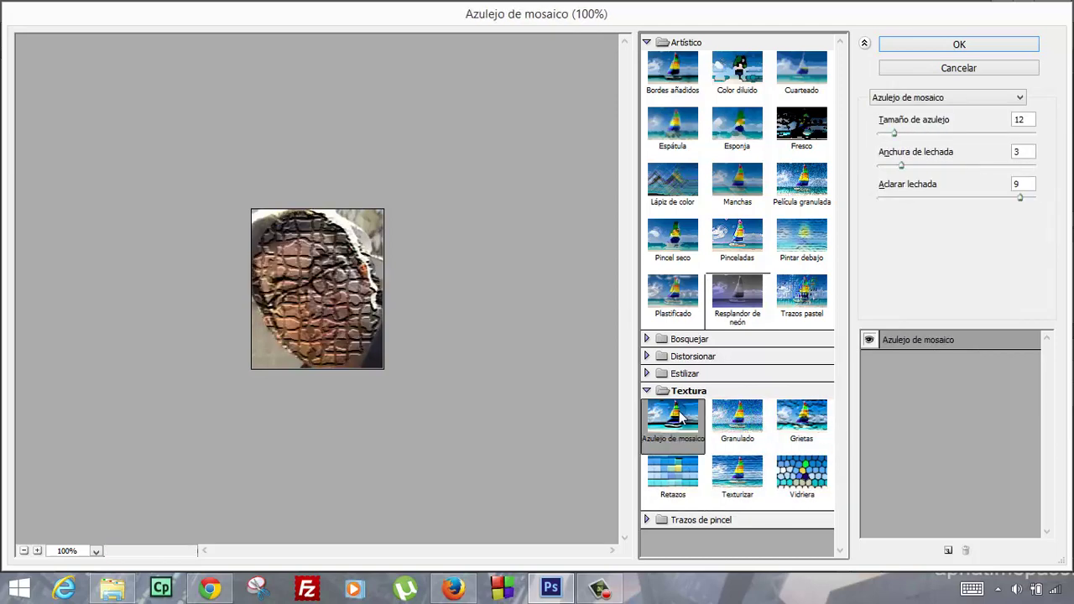
- Browse the Estilizar, Distorsionar and Bosquejar filter categories in the gallery
click(646, 373)
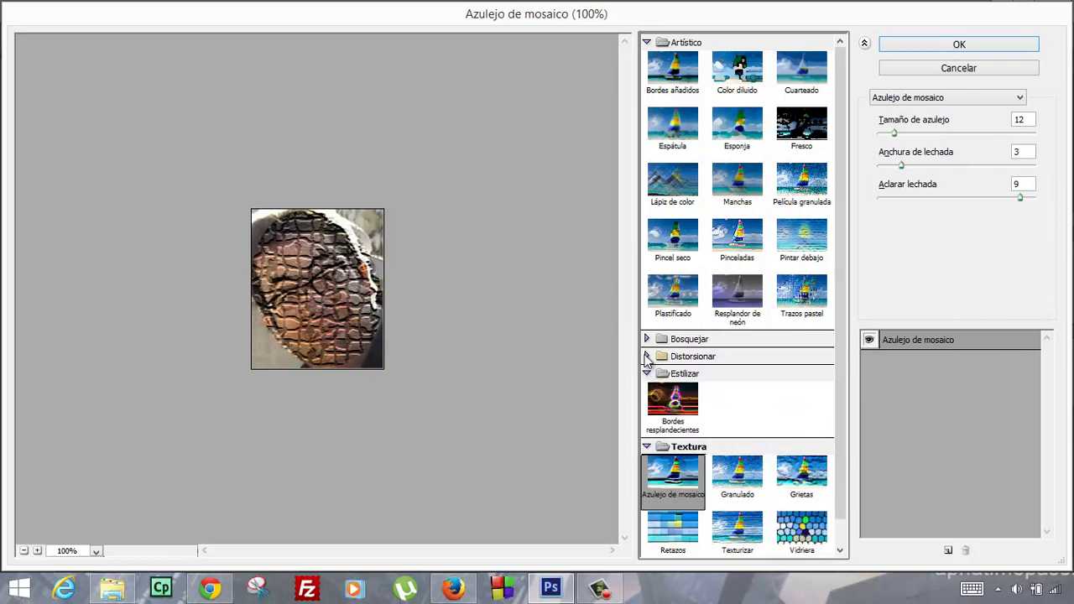
click(646, 356)
click(649, 342)
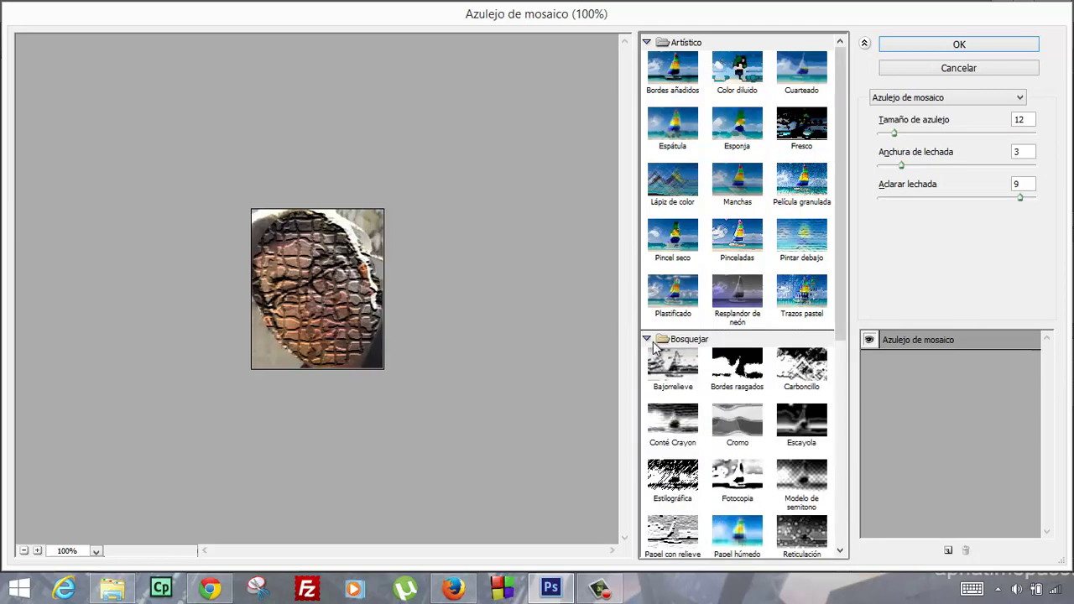
scroll(679, 378, down, 1)
scroll(712, 422, down, 6)
scroll(713, 424, down, 2)
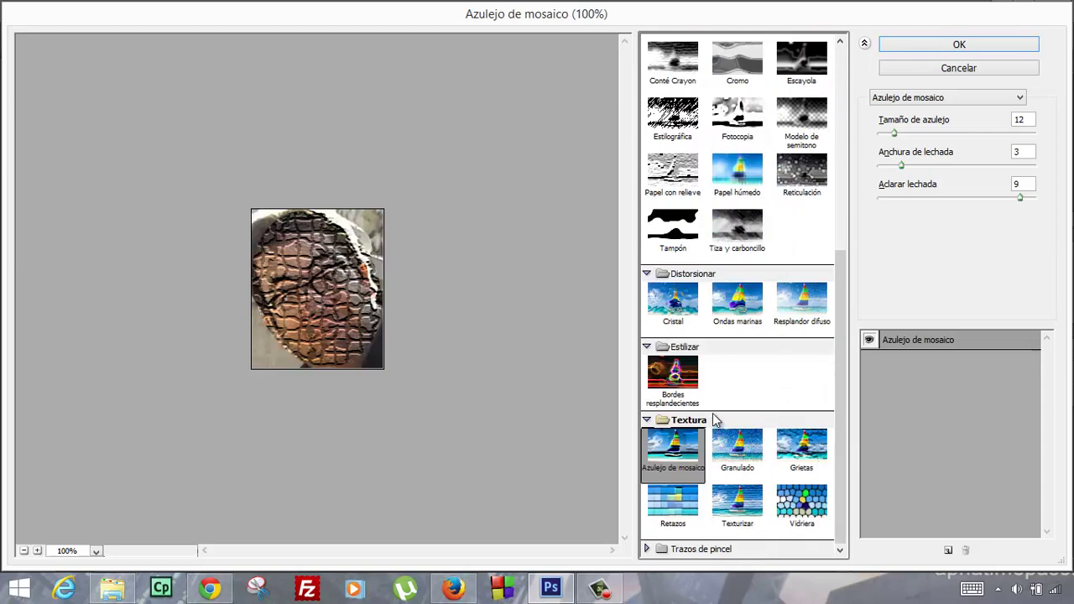
scroll(728, 443, up, 4)
scroll(736, 438, up, 2)
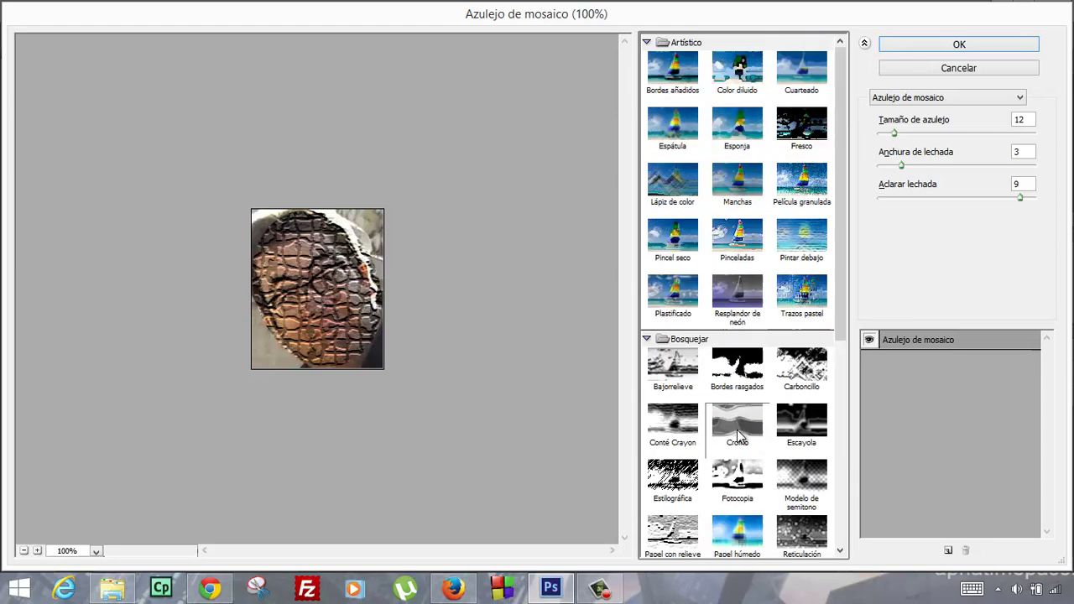
scroll(736, 434, down, 4)
scroll(737, 434, down, 2)
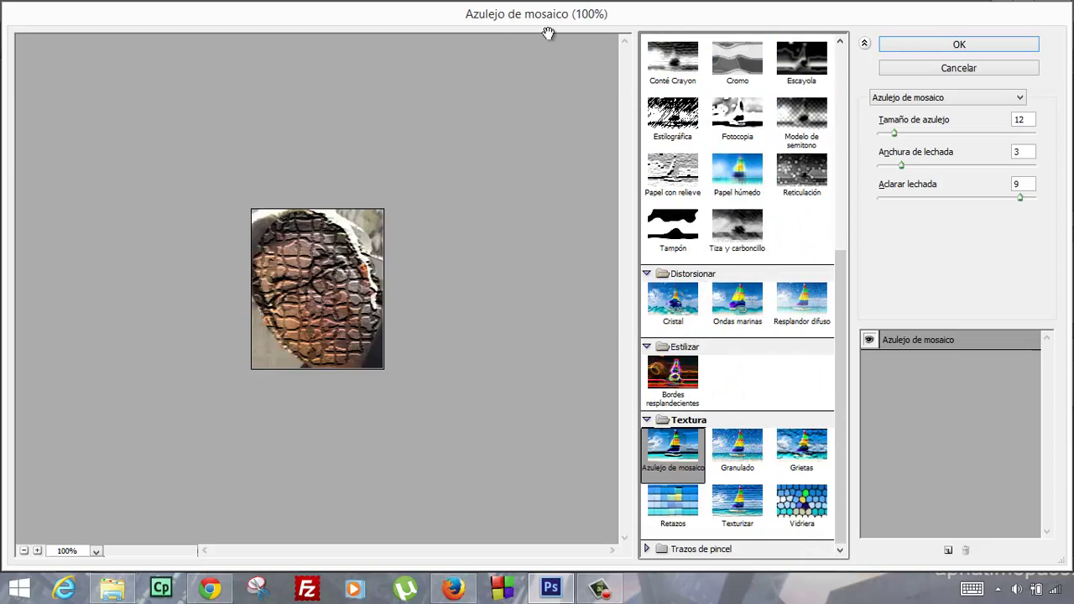
- Cancel the Filter Gallery, then preview Cristalizar at cell size 22 and discard it
click(934, 72)
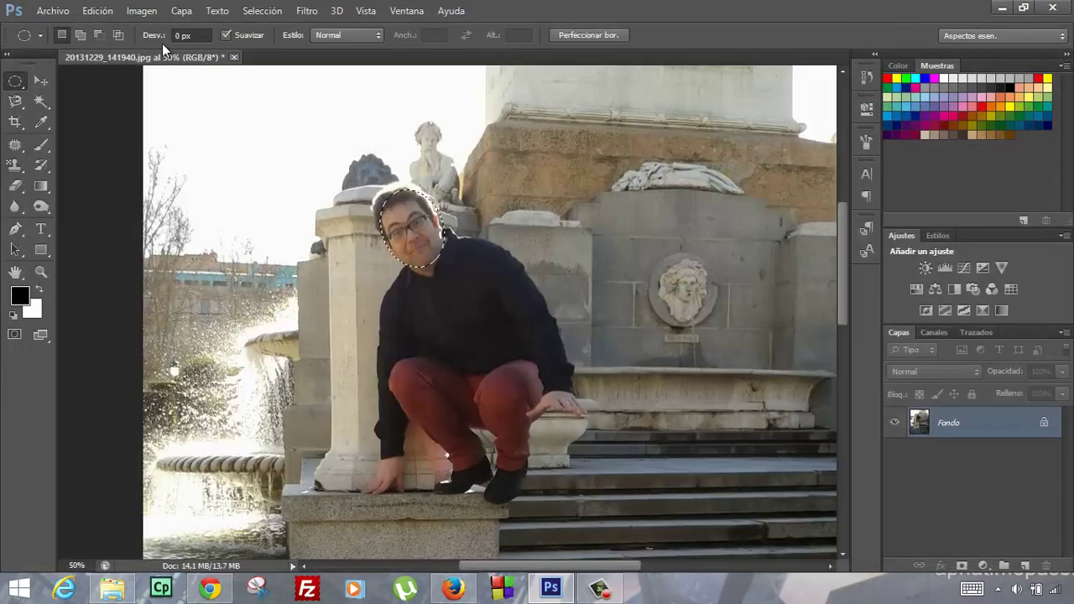
click(307, 10)
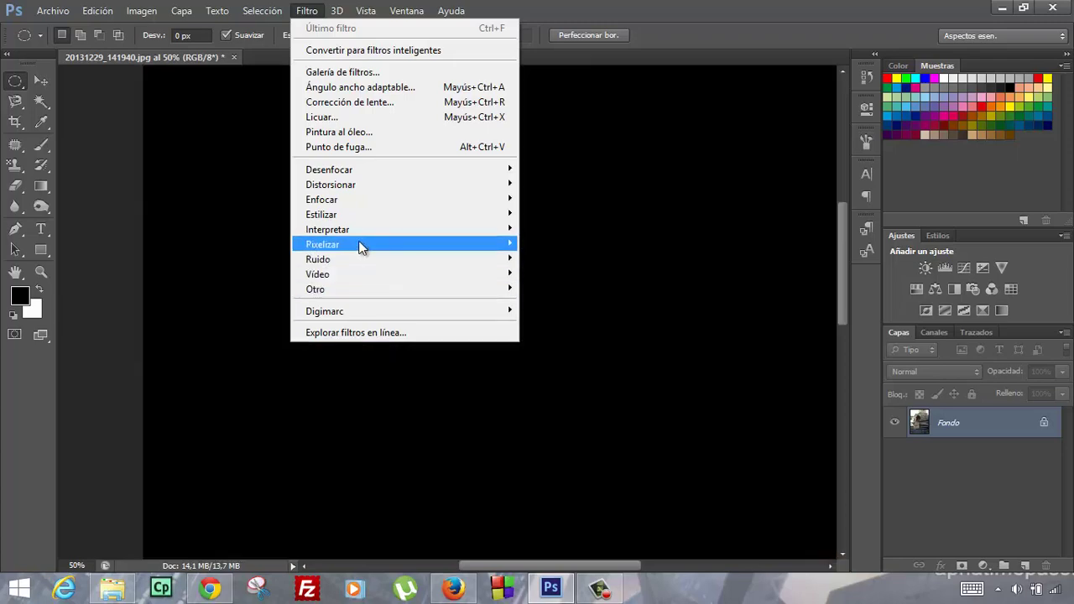
mouse_move(402, 244)
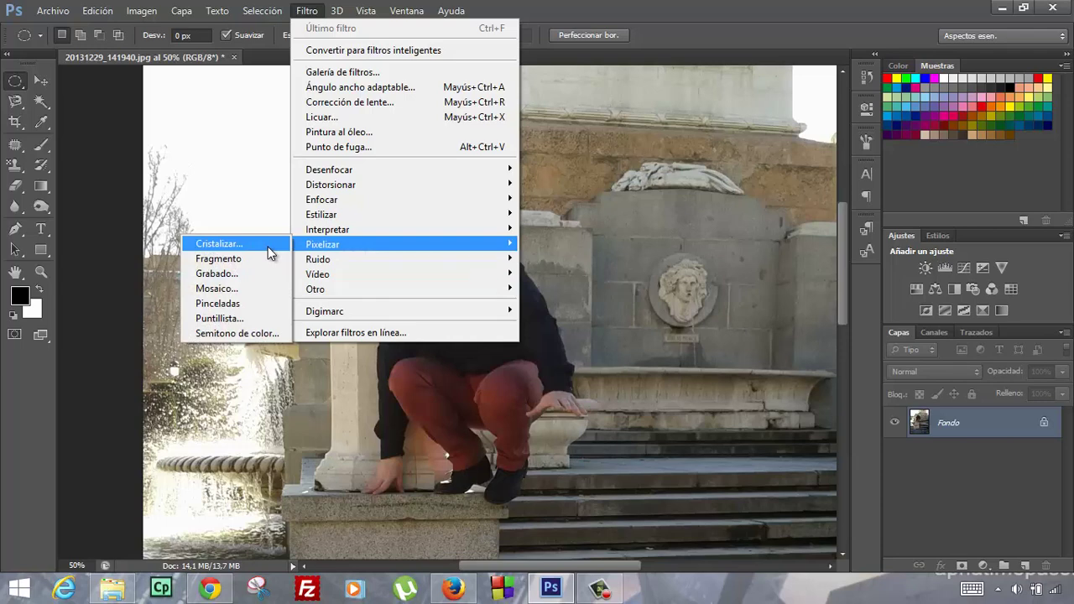
click(269, 247)
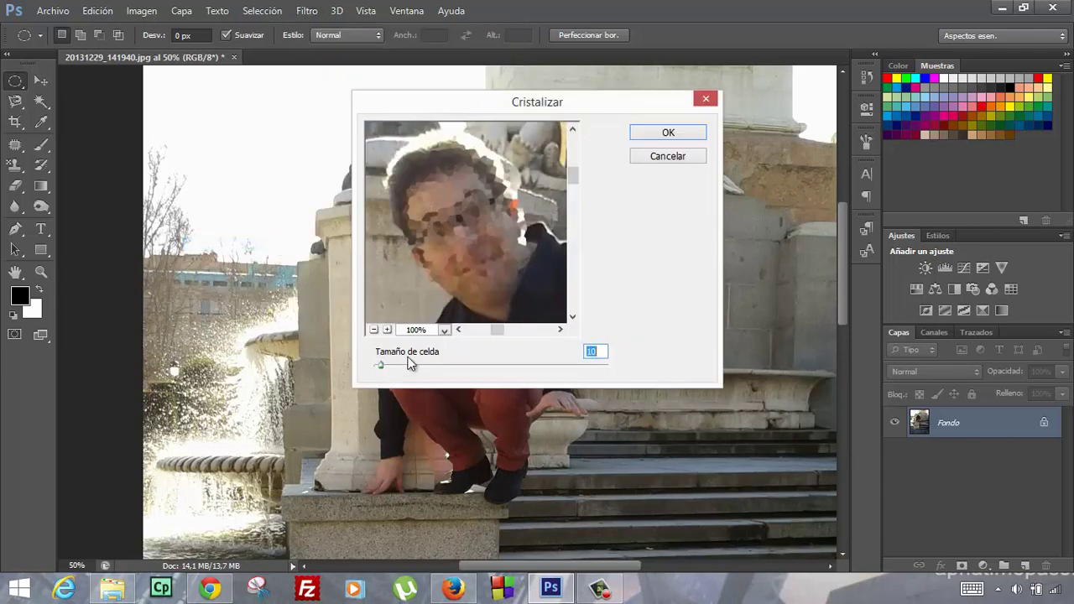
drag(384, 362, 391, 367)
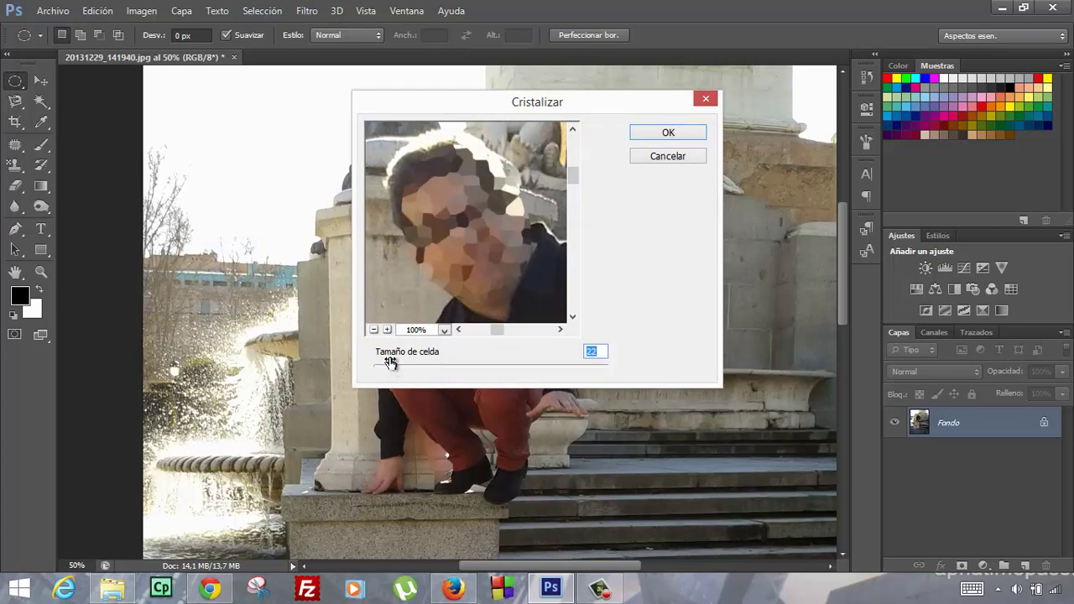
mouse_move(526, 100)
mouse_down()
mouse_move(711, 103)
mouse_move(605, 111)
mouse_up()
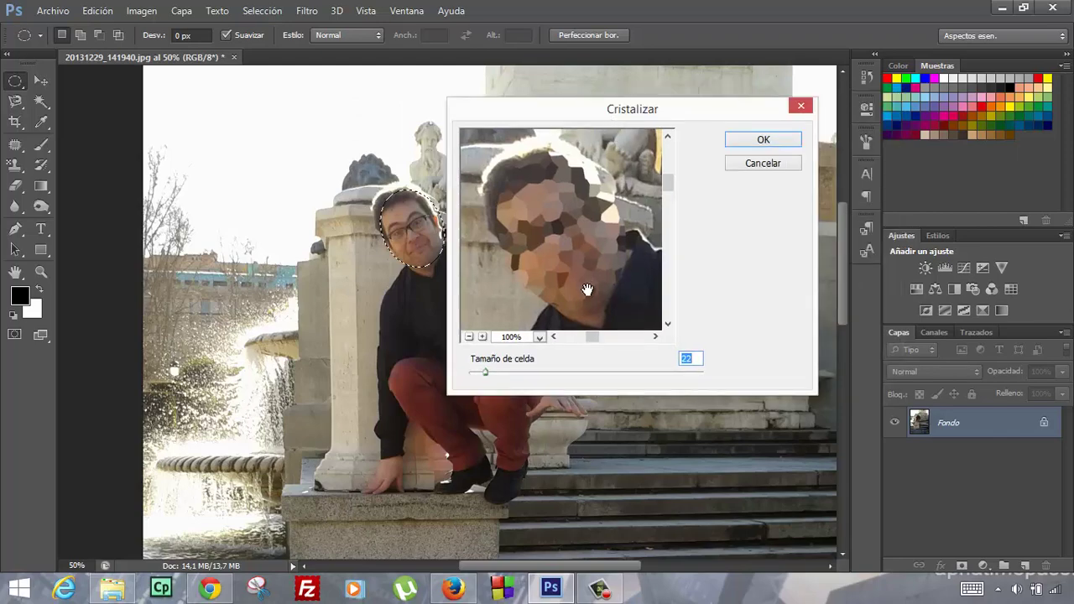
click(746, 163)
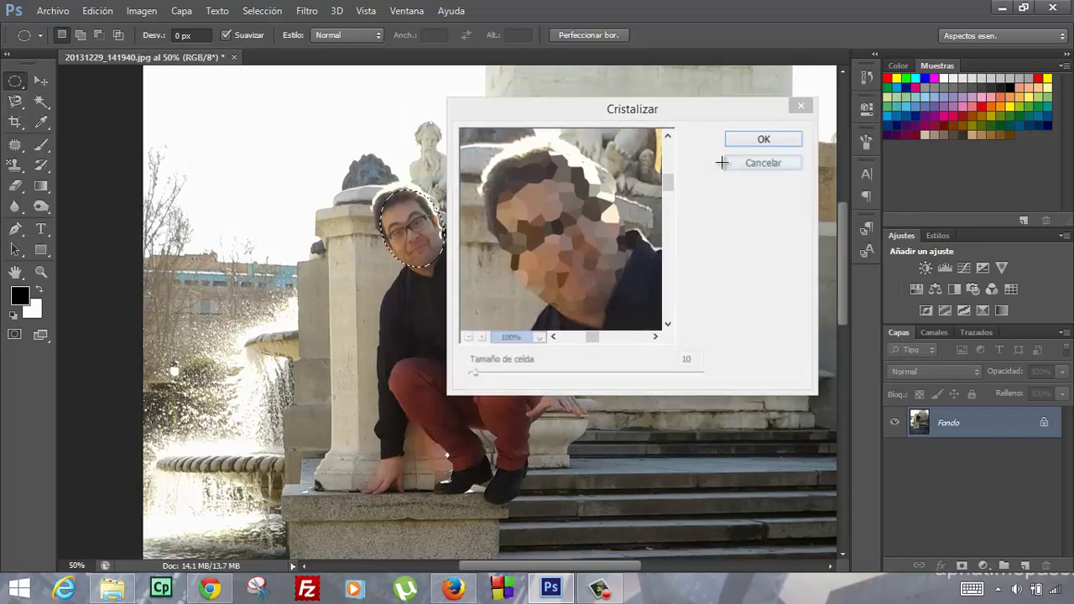
click(307, 10)
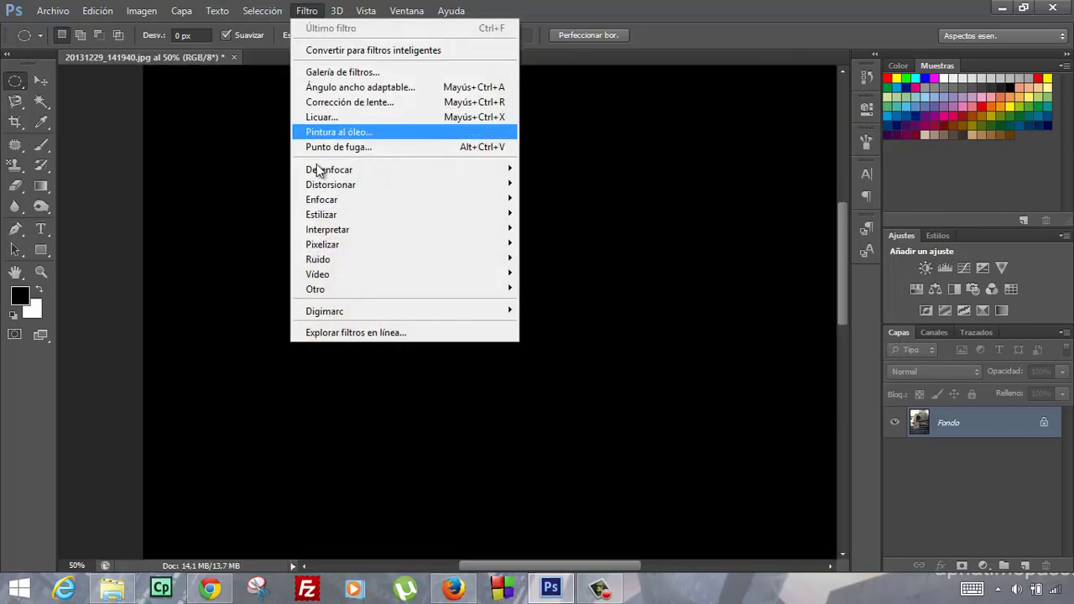
mouse_move(322, 244)
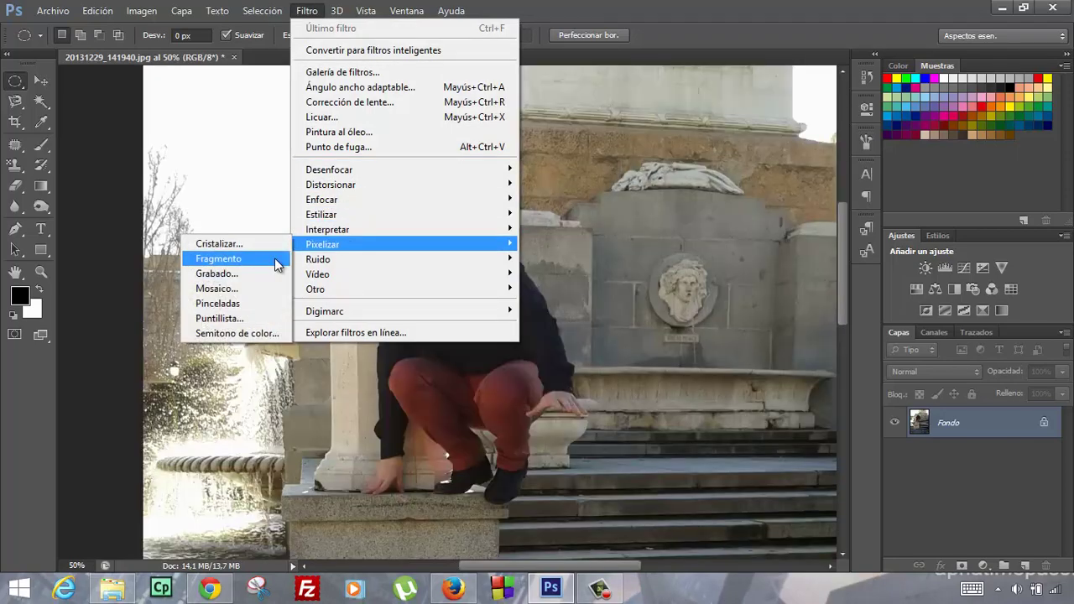
- Apply Pixelizar > Fragmento to the face, then undo it
click(277, 261)
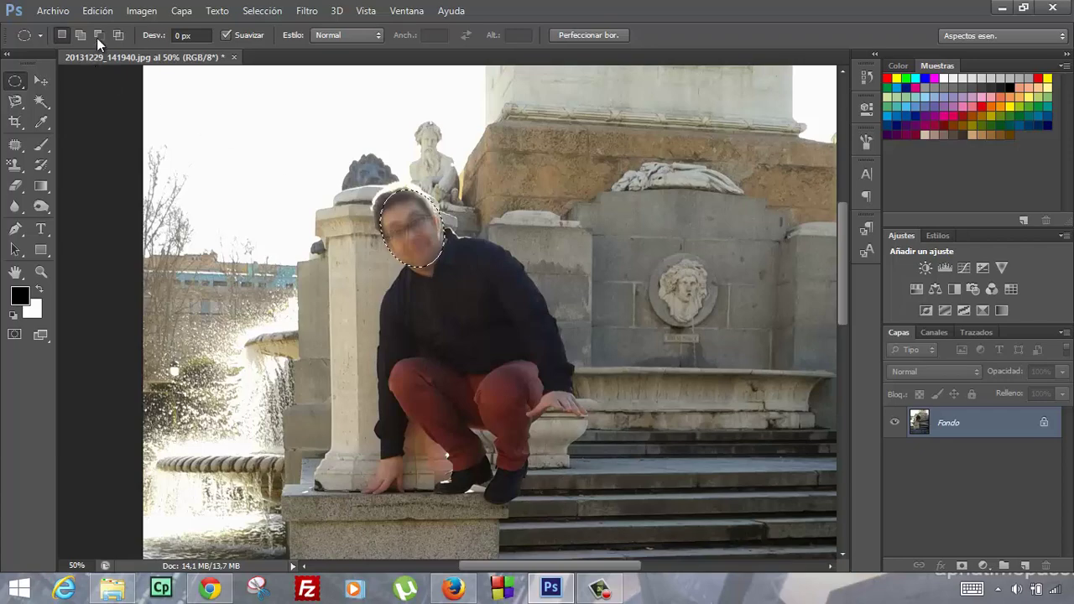
click(97, 10)
click(134, 15)
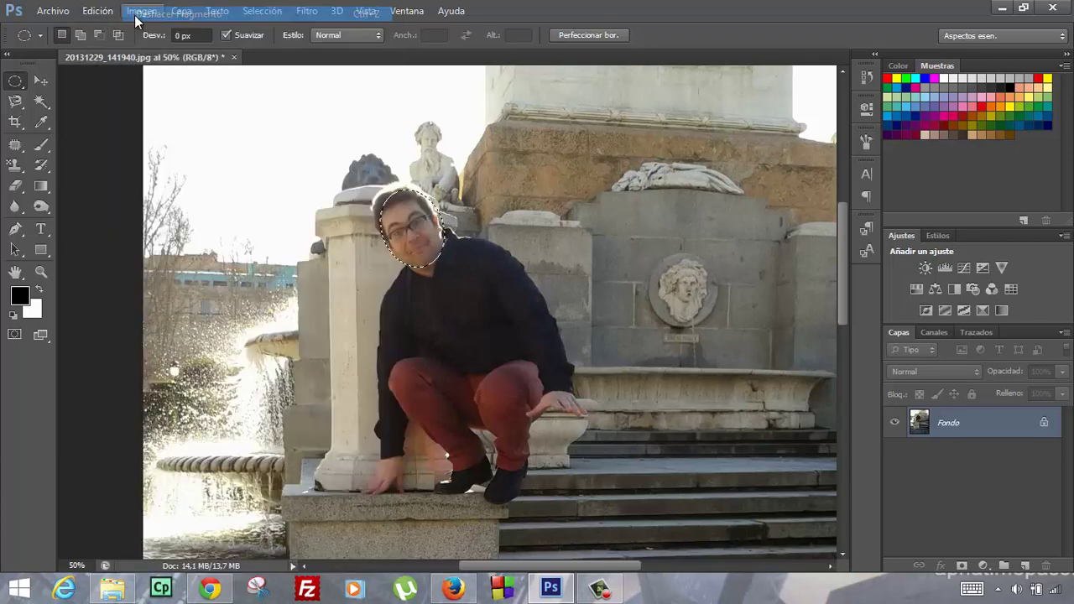
- Preview Grabado on the face with Trazos cortos type, then cancel it
click(306, 10)
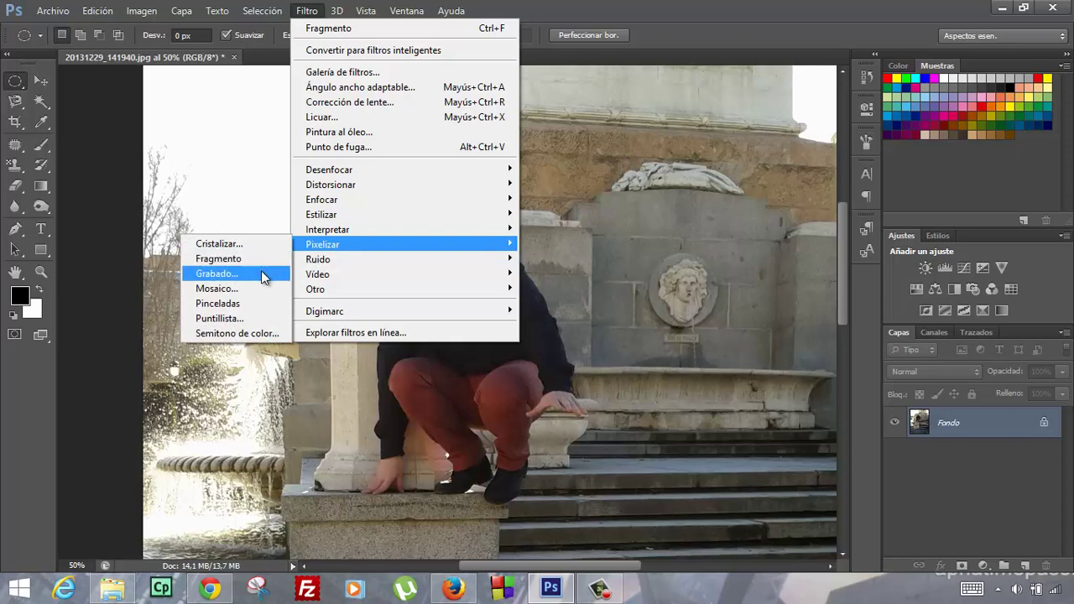
click(256, 277)
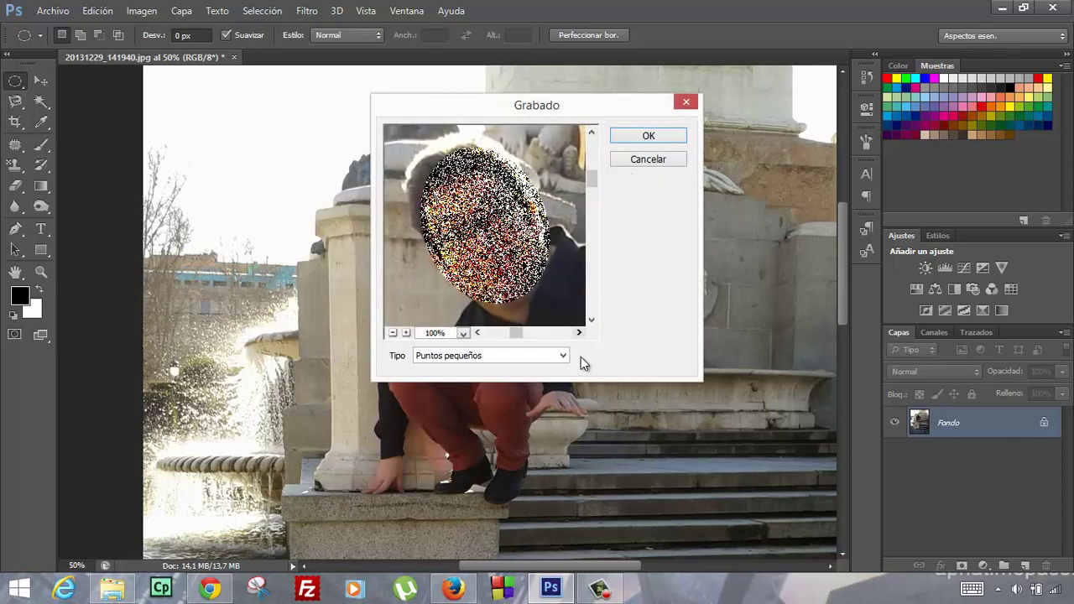
click(562, 356)
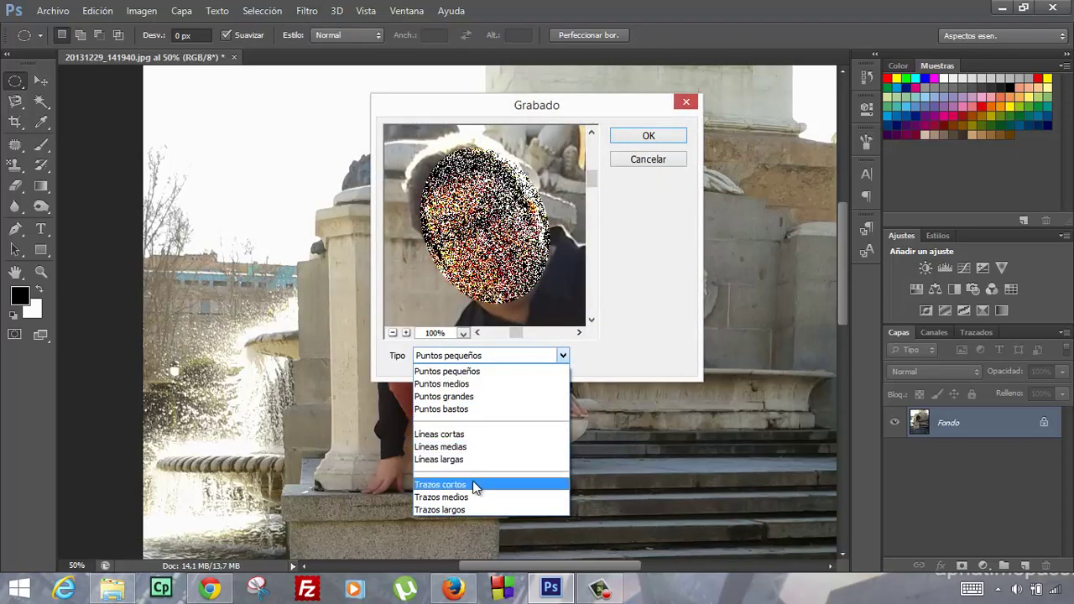
click(475, 485)
click(642, 159)
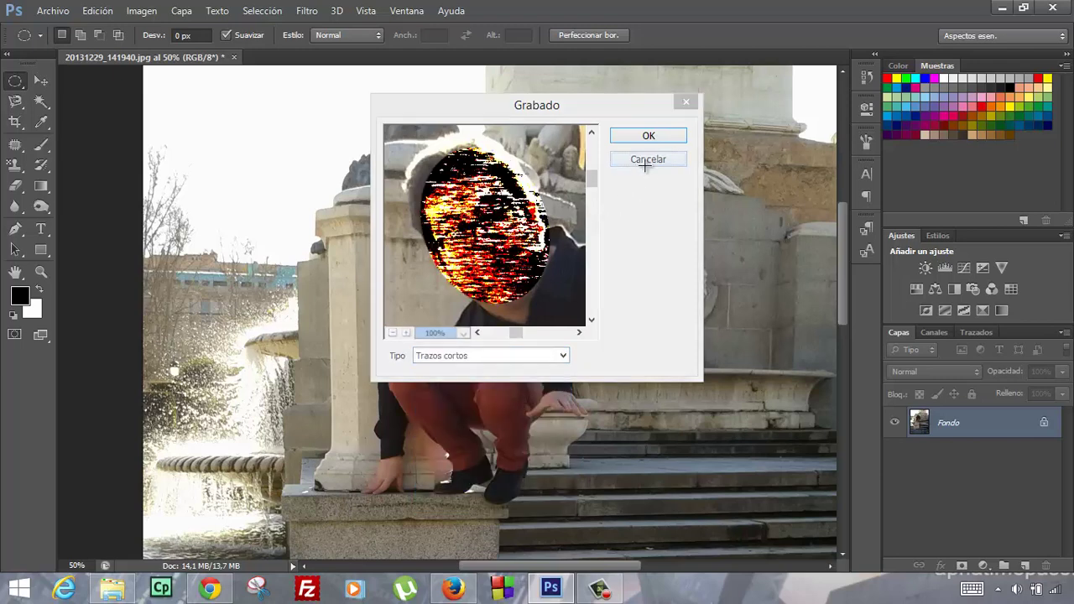
click(303, 12)
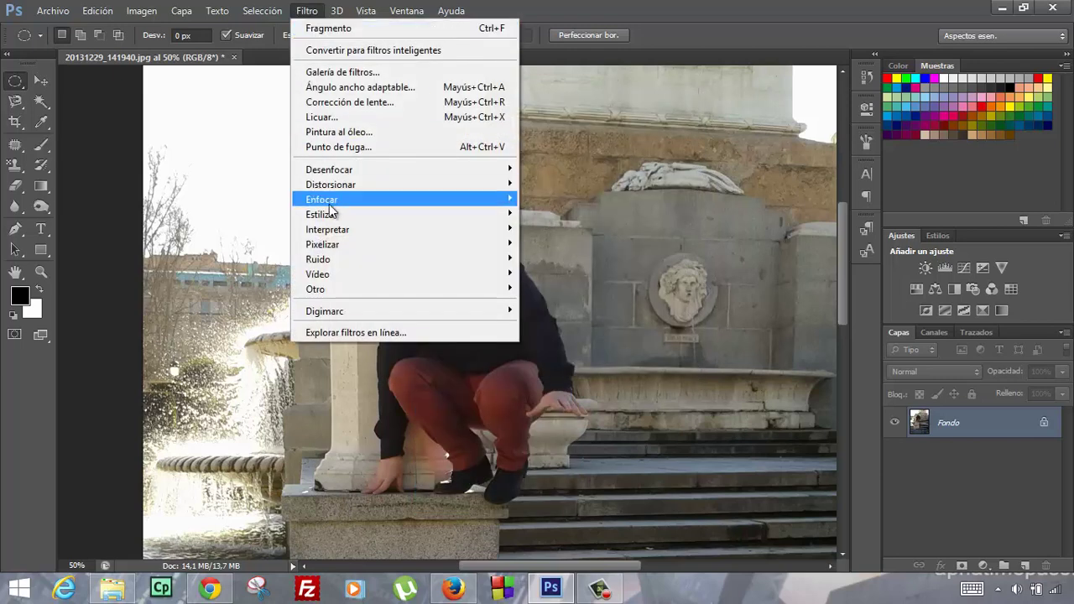
- Apply Mosaico with cell size 15 to the selected face, then deselect
mouse_move(322, 244)
click(239, 289)
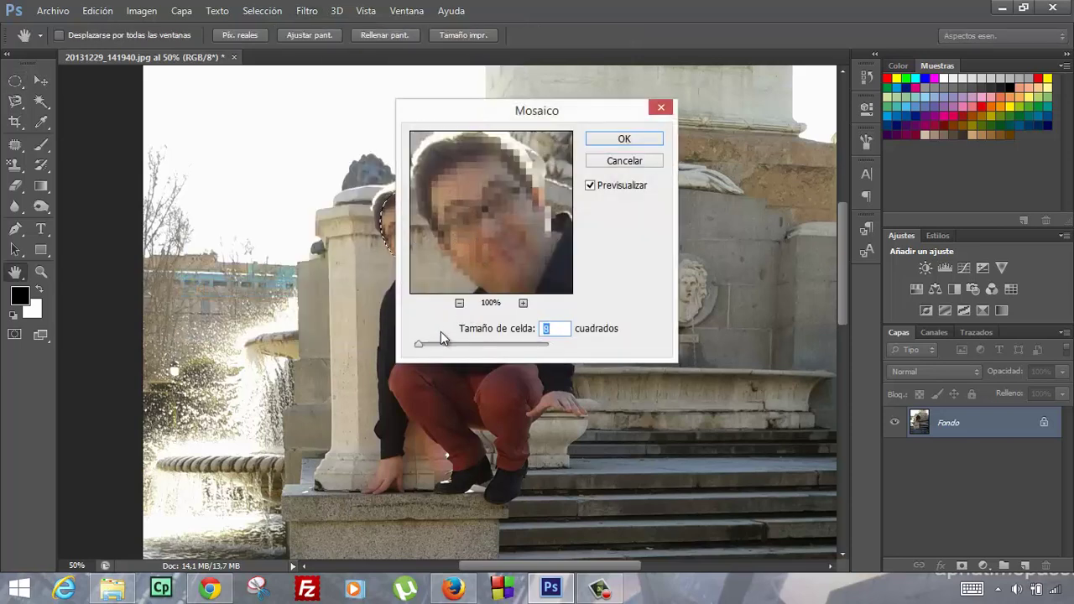
mouse_move(421, 345)
mouse_down()
mouse_move(443, 352)
mouse_move(423, 351)
mouse_up()
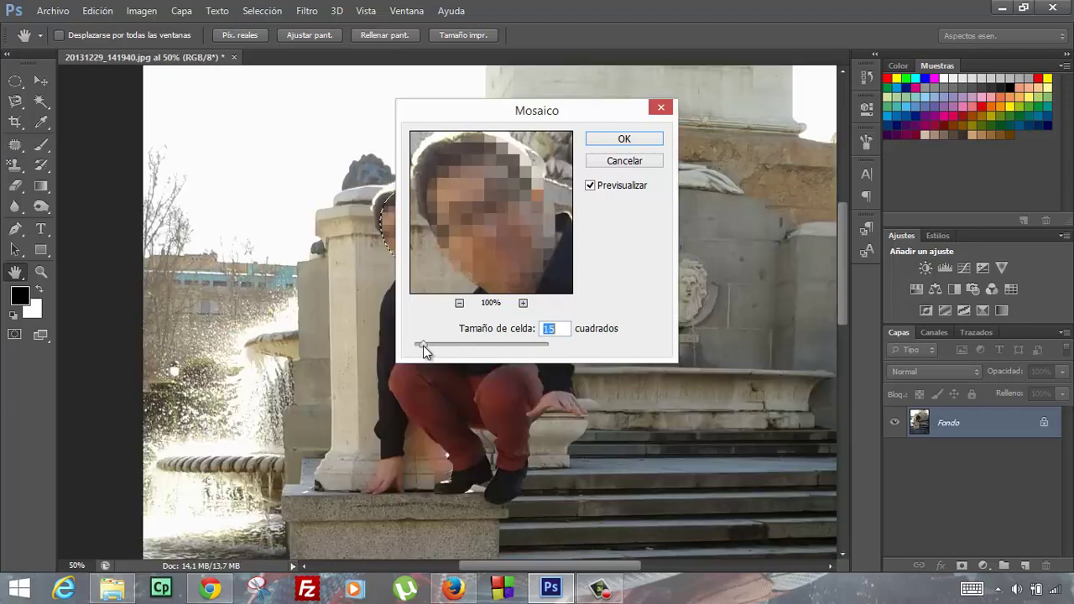
click(620, 140)
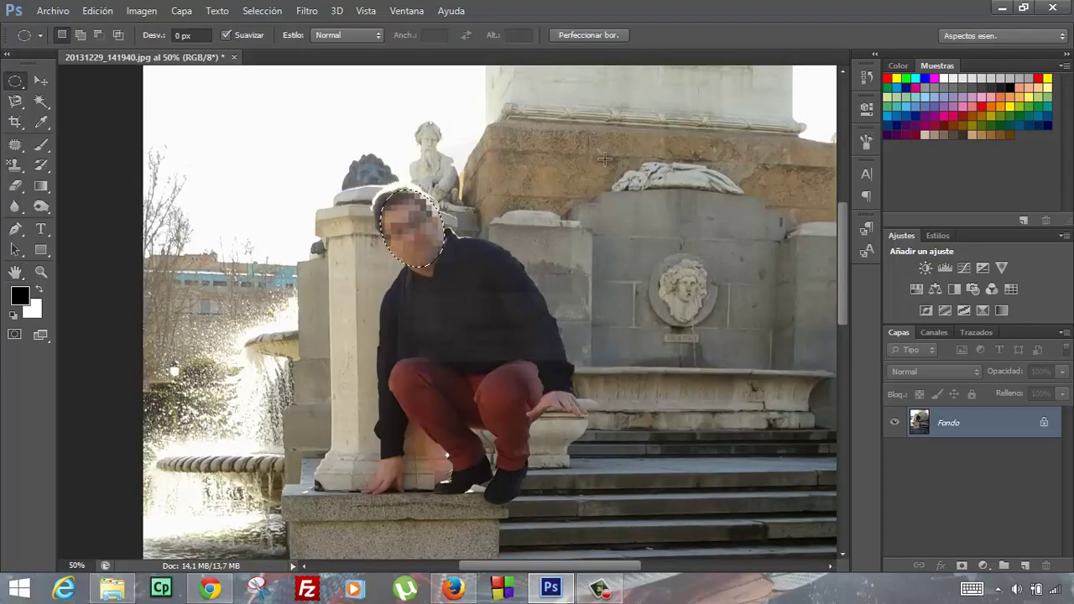
click(509, 234)
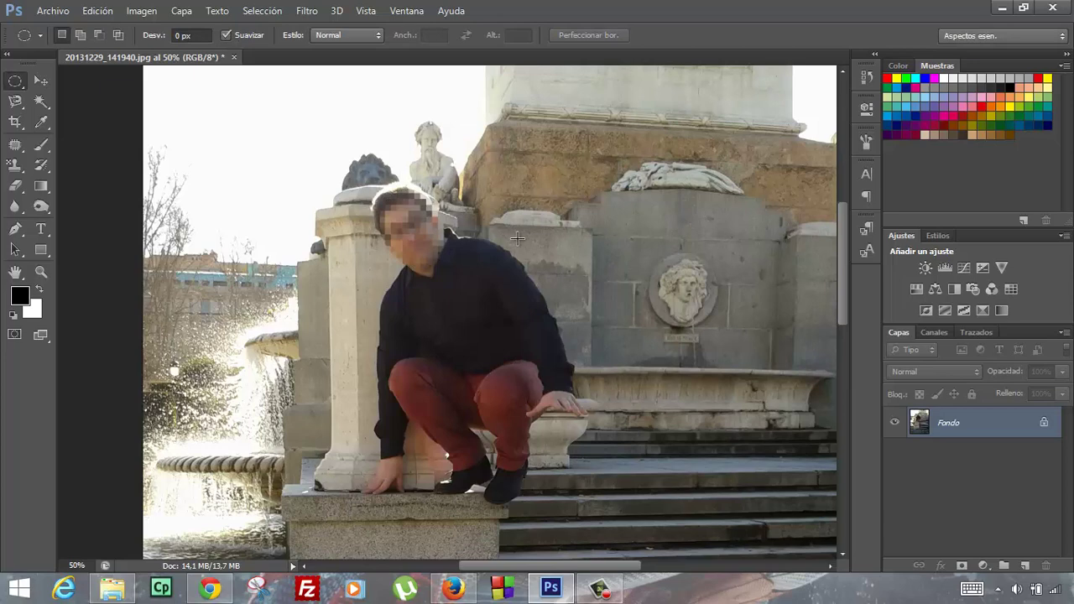